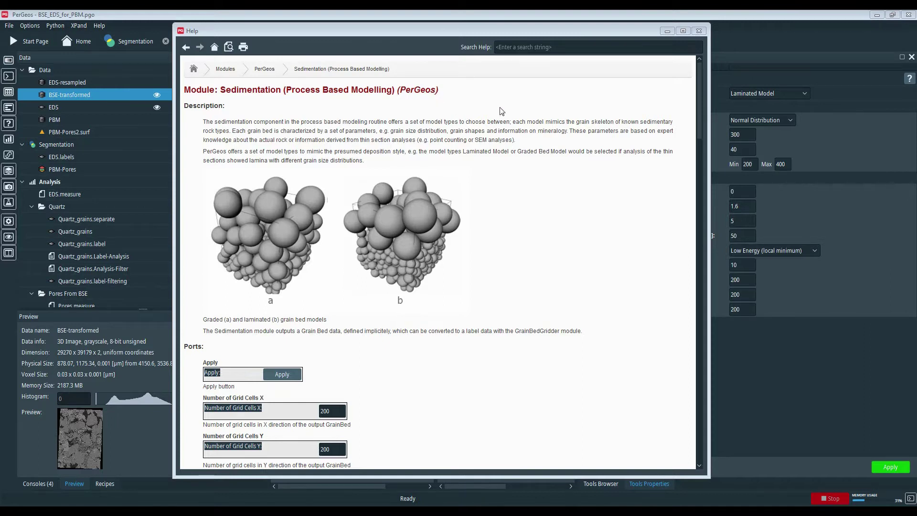
Close the Sedimentation help page to return to the Sedimentation parameters.
{"action": "left_click", "coordinate": [699, 31]}
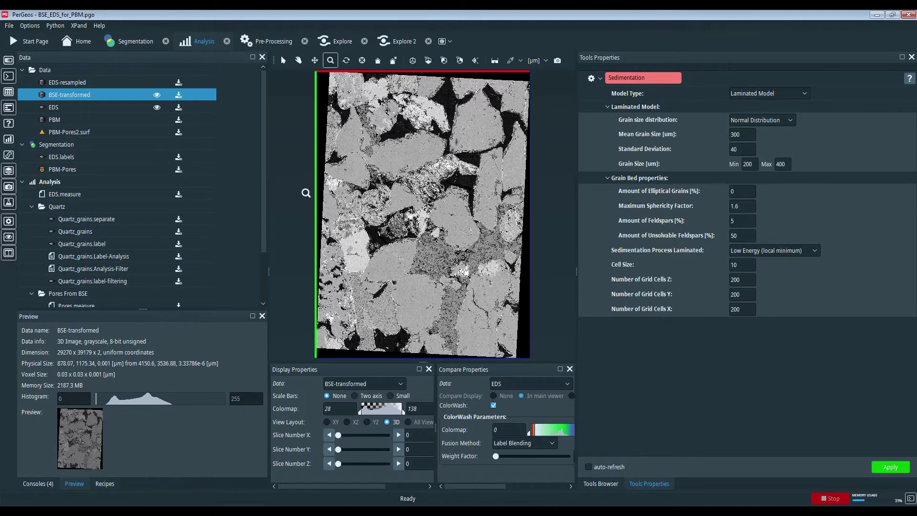
{"action": "scroll", "coordinate": [425, 231], "scroll_direction": "up", "scroll_amount": 5}
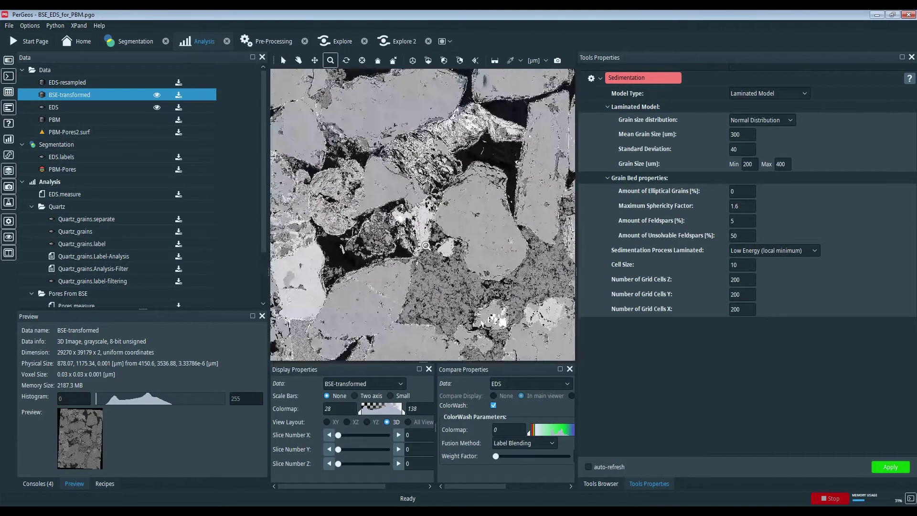
{"action": "scroll", "coordinate": [444, 215], "scroll_direction": "up", "scroll_amount": 3}
{"action": "scroll", "coordinate": [453, 206], "scroll_direction": "up", "scroll_amount": 2}
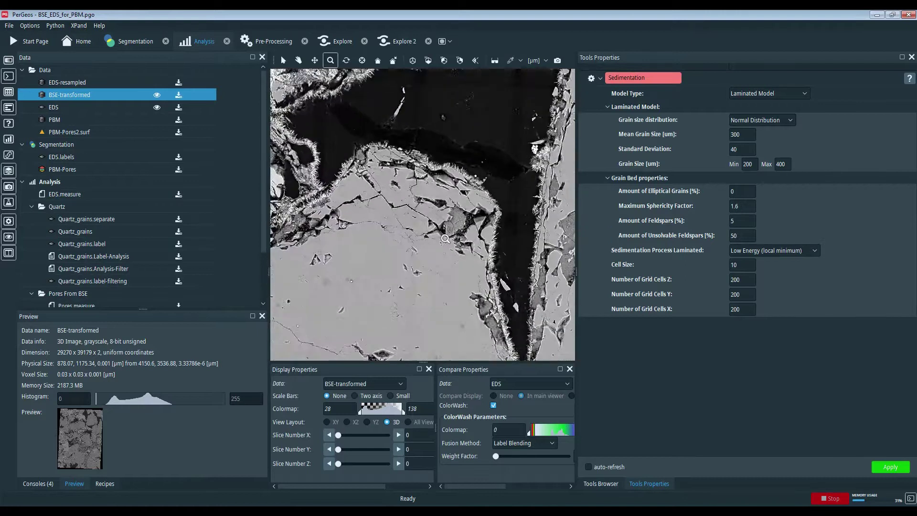
{"action": "scroll", "coordinate": [454, 219], "scroll_direction": "up", "scroll_amount": 2}
{"action": "scroll", "coordinate": [455, 230], "scroll_direction": "up", "scroll_amount": 2}
{"action": "scroll", "coordinate": [456, 236], "scroll_direction": "up", "scroll_amount": 1}
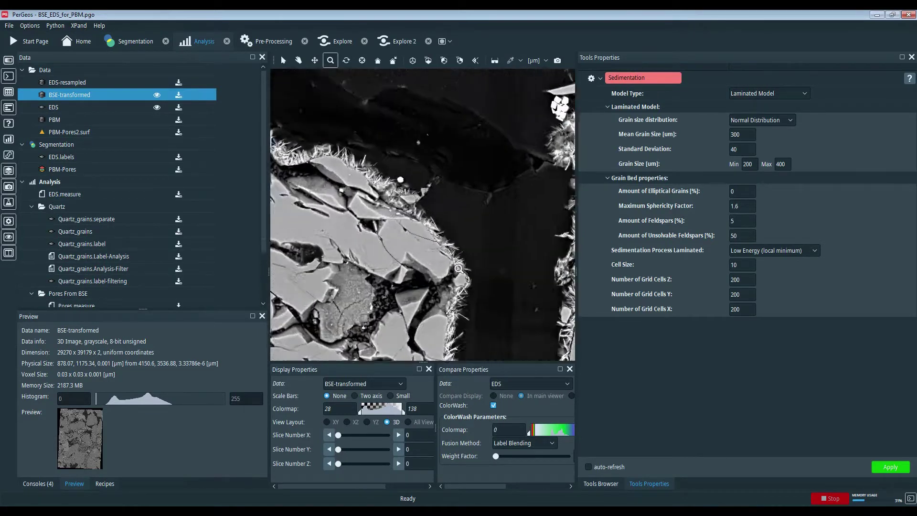
{"action": "scroll", "coordinate": [457, 236], "scroll_direction": "up", "scroll_amount": 1}
{"action": "scroll", "coordinate": [390, 306], "scroll_direction": "down", "scroll_amount": 2}
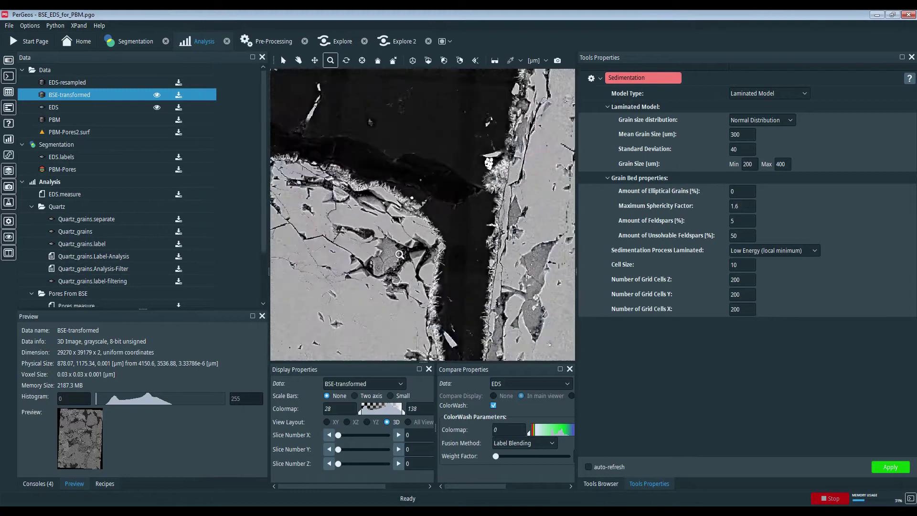
{"action": "scroll", "coordinate": [401, 287], "scroll_direction": "down", "scroll_amount": 2}
{"action": "scroll", "coordinate": [412, 265], "scroll_direction": "down", "scroll_amount": 2}
{"action": "scroll", "coordinate": [427, 234], "scroll_direction": "down", "scroll_amount": 1}
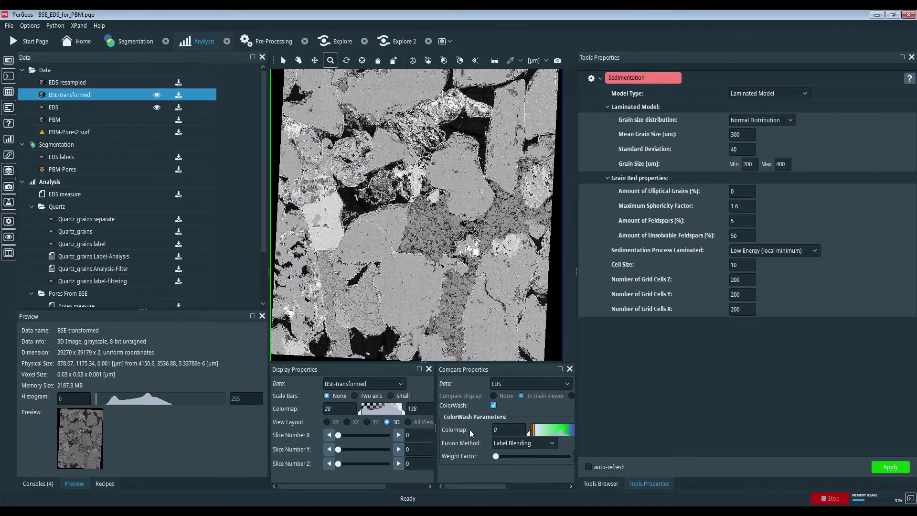
{"action": "left_click_drag", "start_coordinate": [496, 456], "coordinate": [587, 466]}
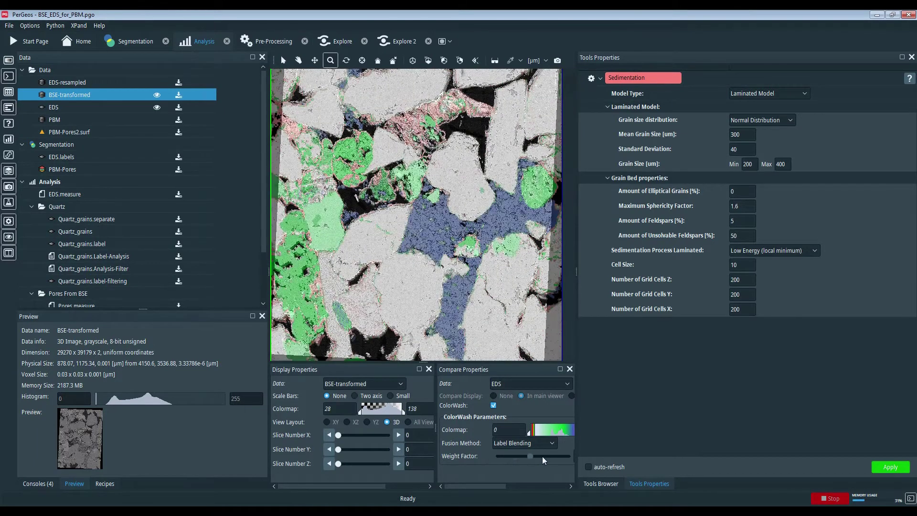
{"action": "scroll", "coordinate": [388, 215], "scroll_direction": "up", "scroll_amount": 3}
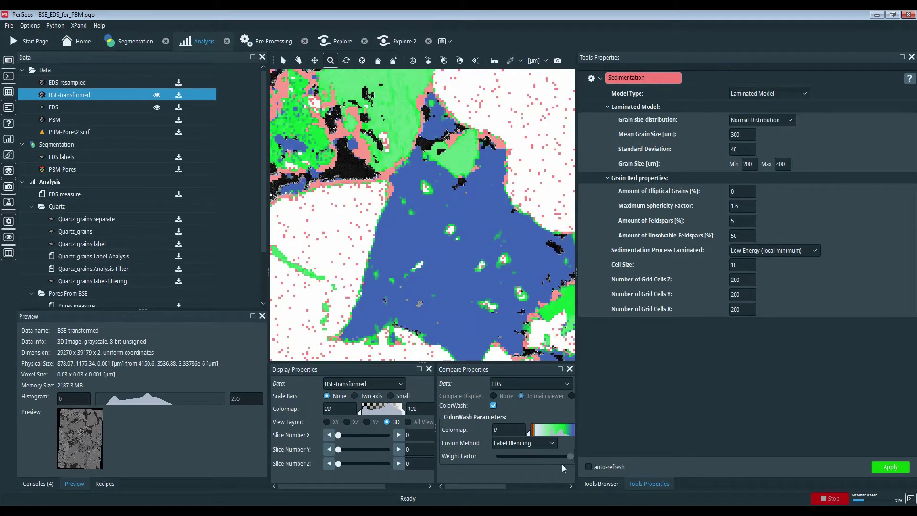
{"action": "left_click_drag", "start_coordinate": [569, 457], "coordinate": [515, 457]}
{"action": "scroll", "coordinate": [442, 204], "scroll_direction": "down", "scroll_amount": 3}
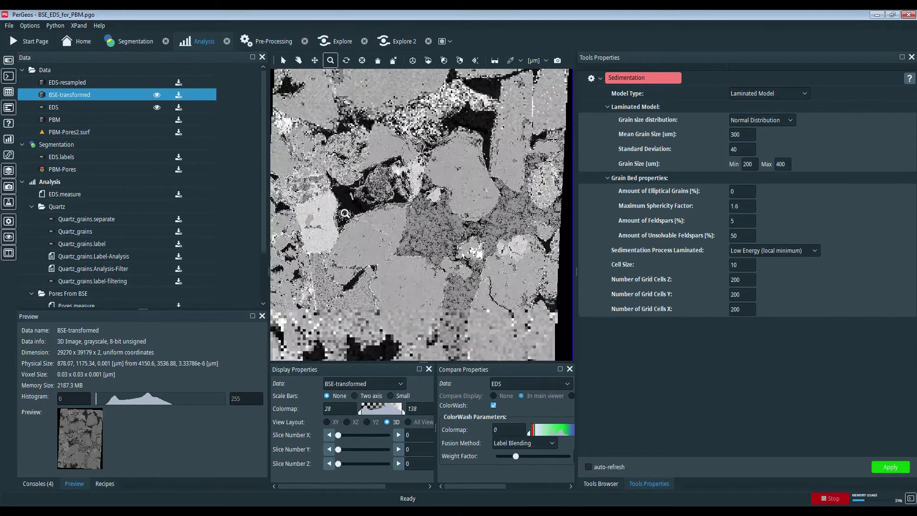
{"action": "scroll", "coordinate": [442, 204], "scroll_direction": "down", "scroll_amount": 3}
{"action": "scroll", "coordinate": [107, 215], "scroll_direction": "down", "scroll_amount": 2}
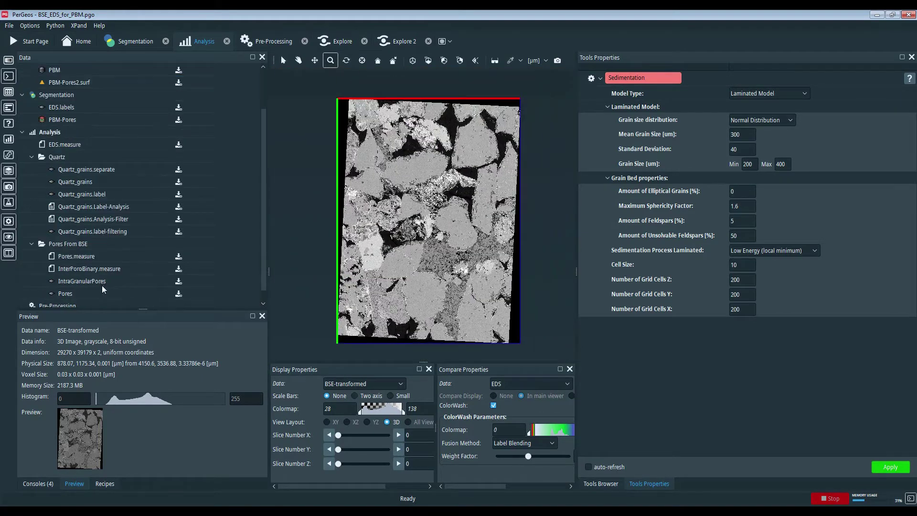
Display Pores, read its 0.223111 pore volume fraction in Pores.measure, and show Quartz_grains.
{"action": "left_click", "coordinate": [83, 295]}
{"action": "left_click", "coordinate": [156, 294]}
{"action": "scroll", "coordinate": [415, 236], "scroll_direction": "up", "scroll_amount": 2}
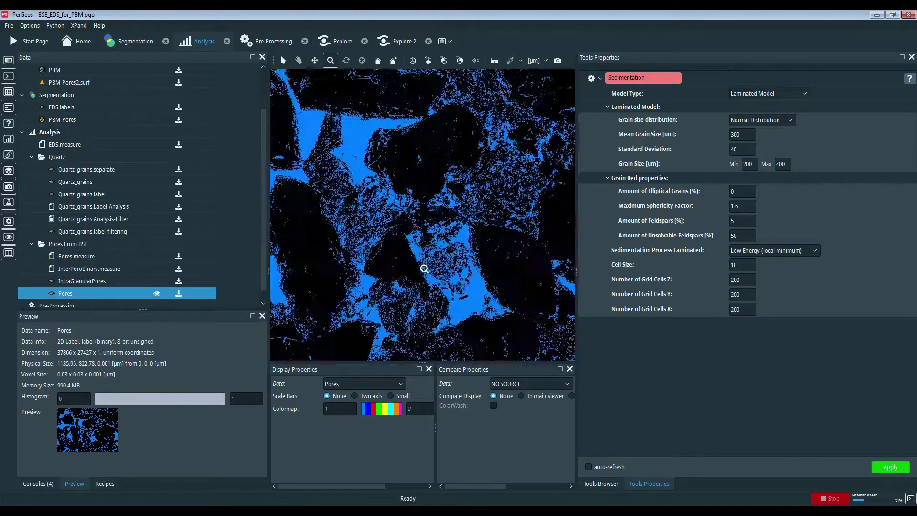
{"action": "scroll", "coordinate": [432, 194], "scroll_direction": "up", "scroll_amount": 2}
{"action": "scroll", "coordinate": [452, 229], "scroll_direction": "down", "scroll_amount": 3}
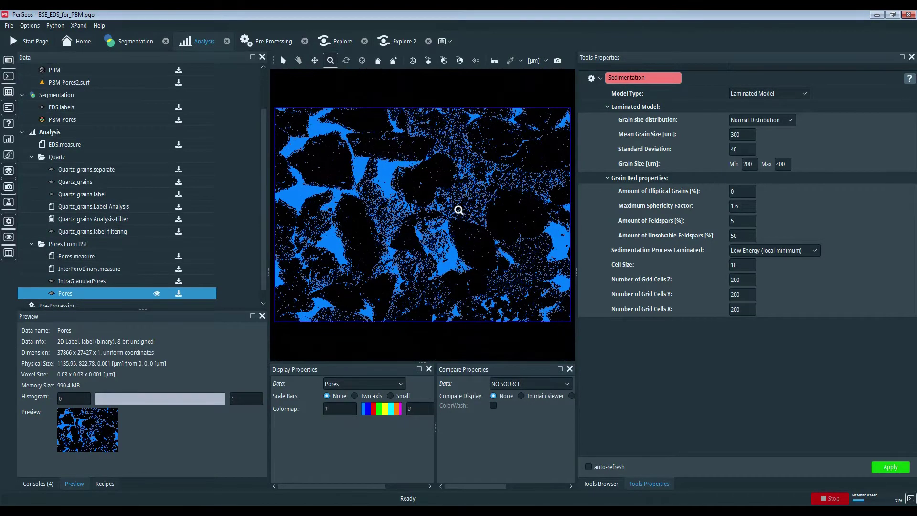
{"action": "scroll", "coordinate": [459, 210], "scroll_direction": "down", "scroll_amount": 1}
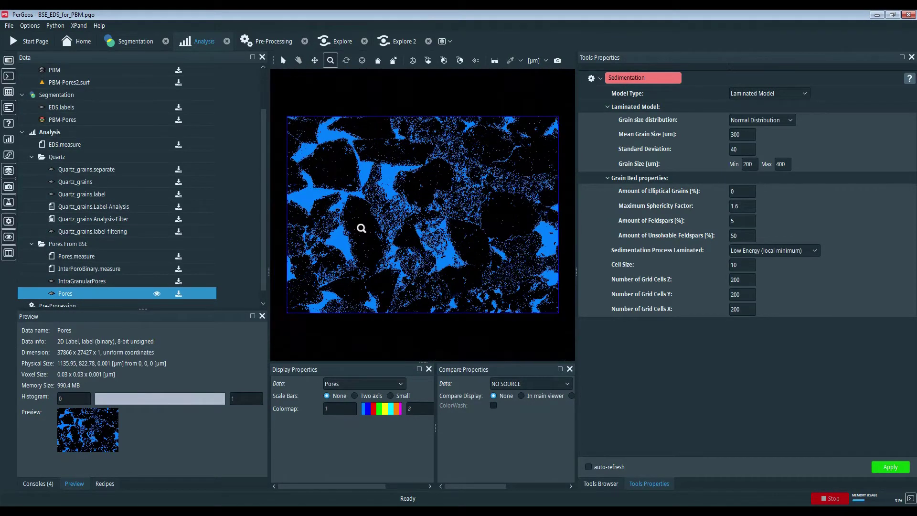
{"action": "left_click", "coordinate": [82, 257]}
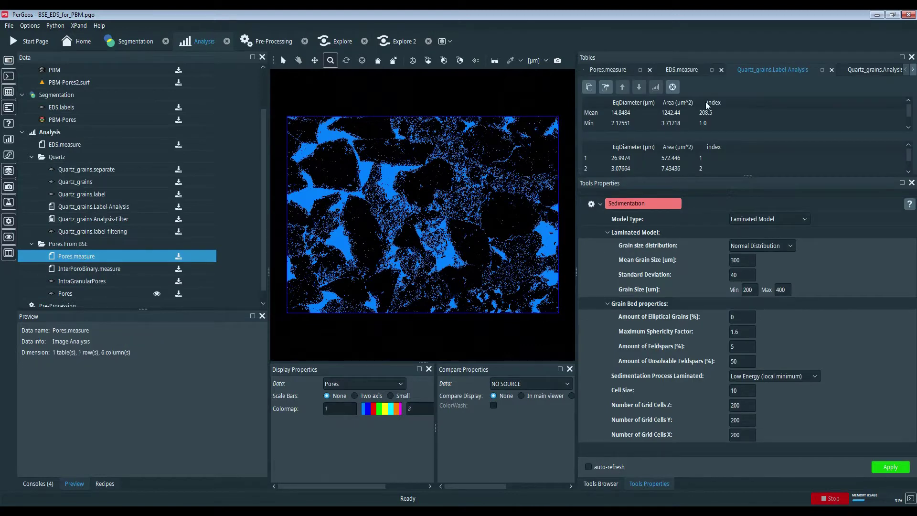
{"action": "left_click", "coordinate": [601, 70]}
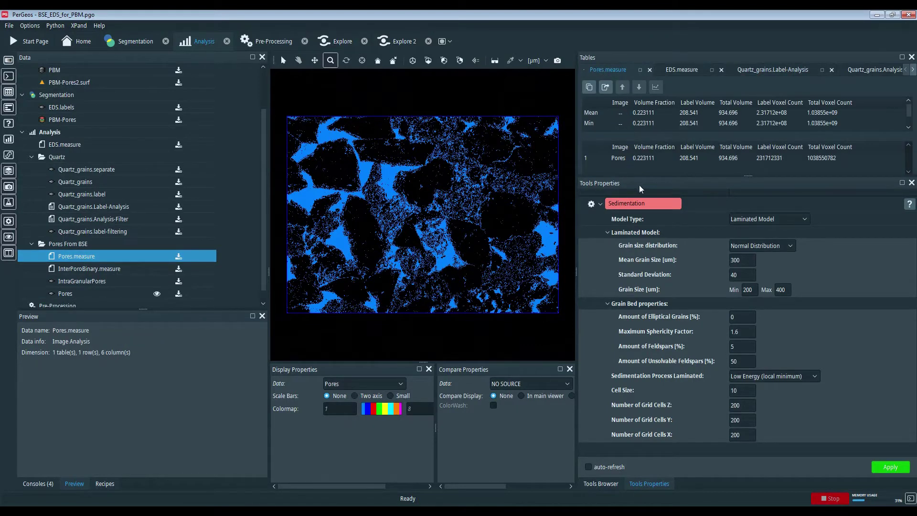
{"action": "left_click", "coordinate": [106, 183]}
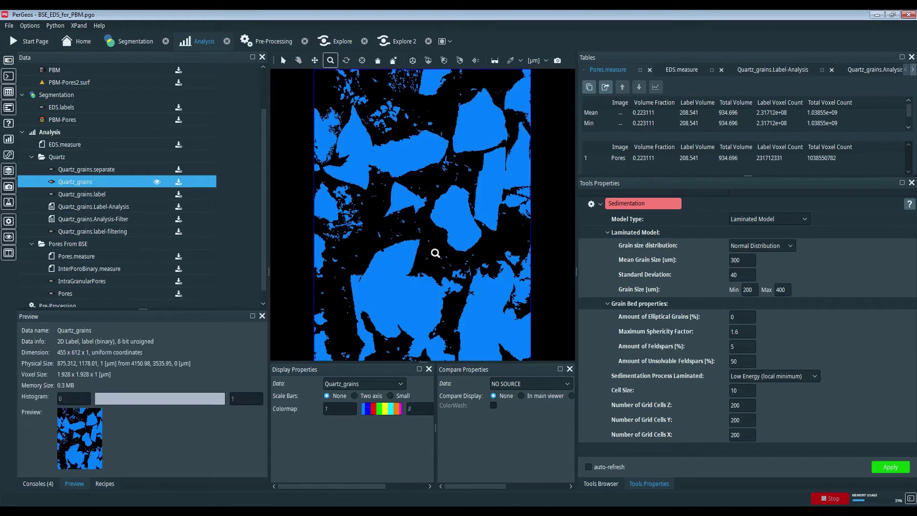
{"action": "scroll", "coordinate": [443, 235], "scroll_direction": "down", "scroll_amount": 1}
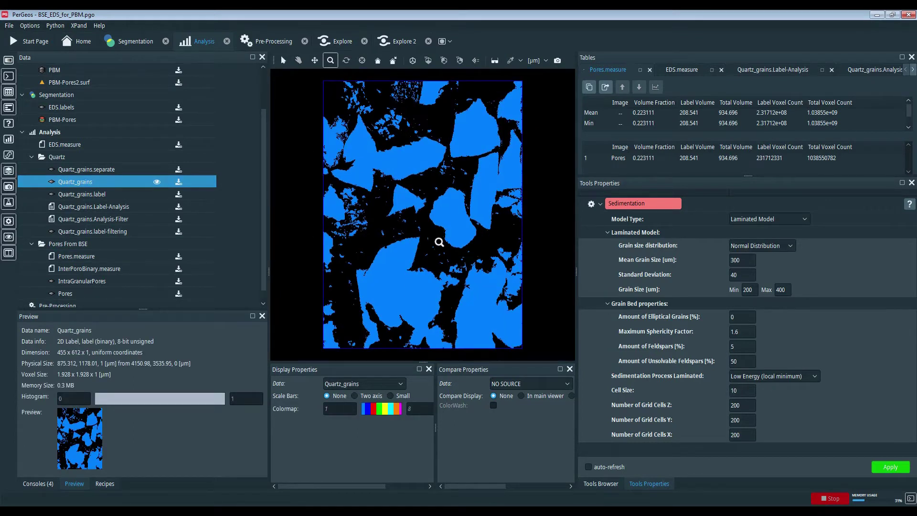
Display the separated and labelled quartz grains with their Label-Analysis measurements.
{"action": "left_click", "coordinate": [107, 171]}
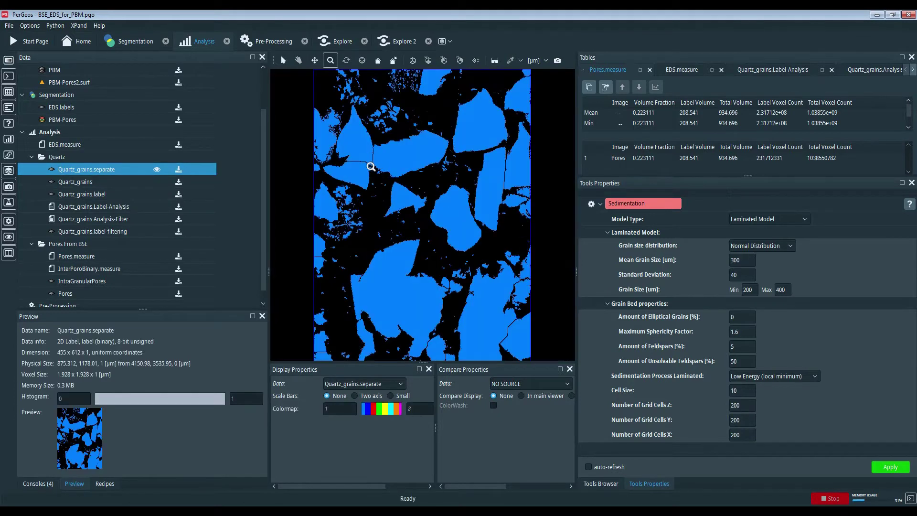
{"action": "scroll", "coordinate": [483, 191], "scroll_direction": "up", "scroll_amount": 5}
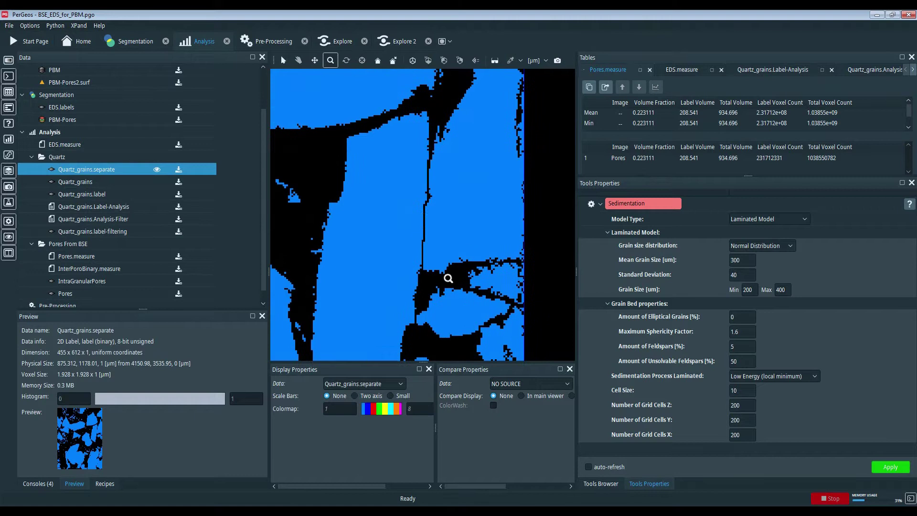
{"action": "scroll", "coordinate": [435, 243], "scroll_direction": "down", "scroll_amount": 3}
{"action": "scroll", "coordinate": [460, 237], "scroll_direction": "down", "scroll_amount": 2}
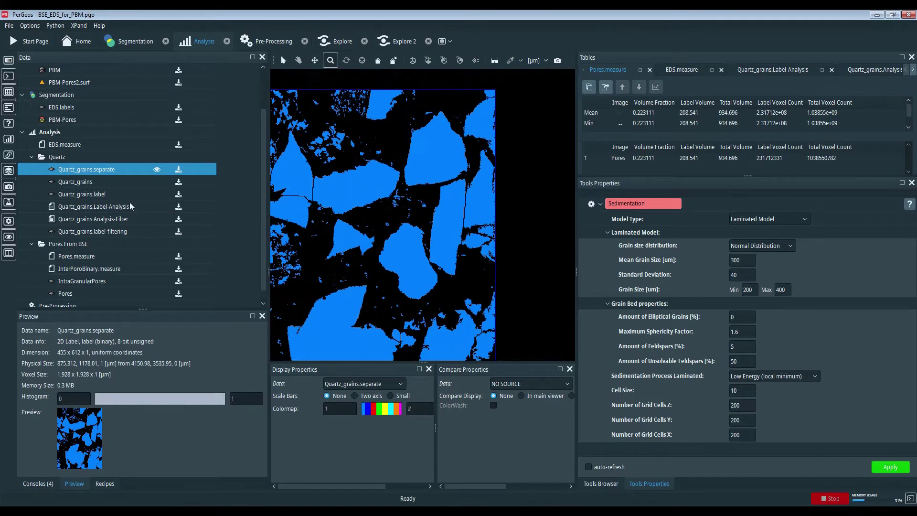
{"action": "left_click", "coordinate": [102, 194]}
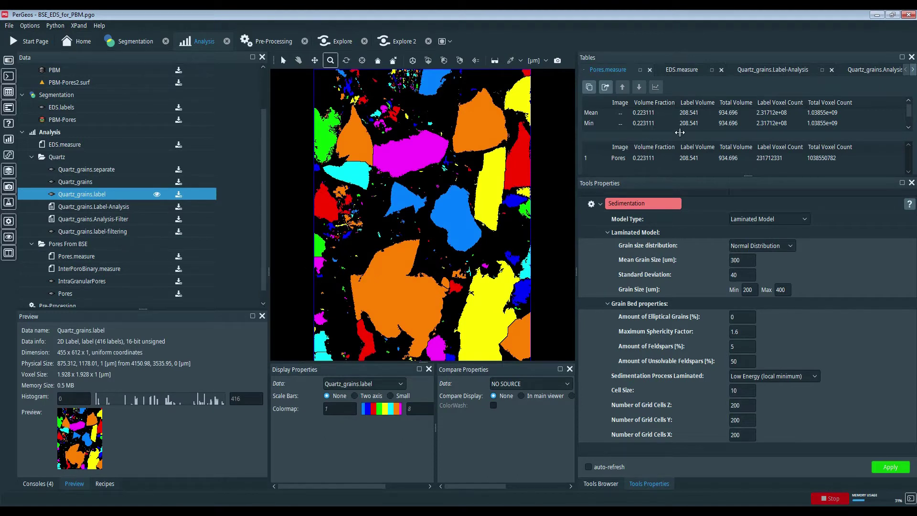
{"action": "left_click", "coordinate": [792, 72]}
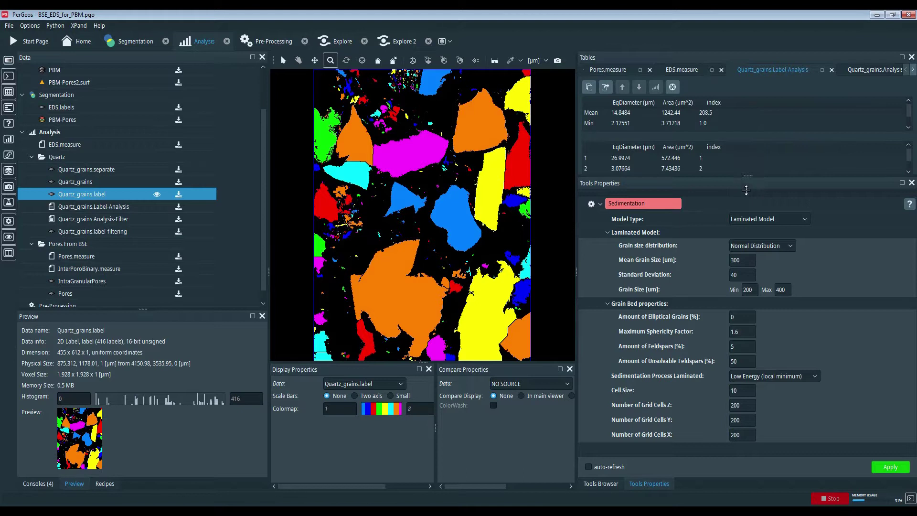
{"action": "left_click_drag", "start_coordinate": [746, 190], "coordinate": [745, 280]}
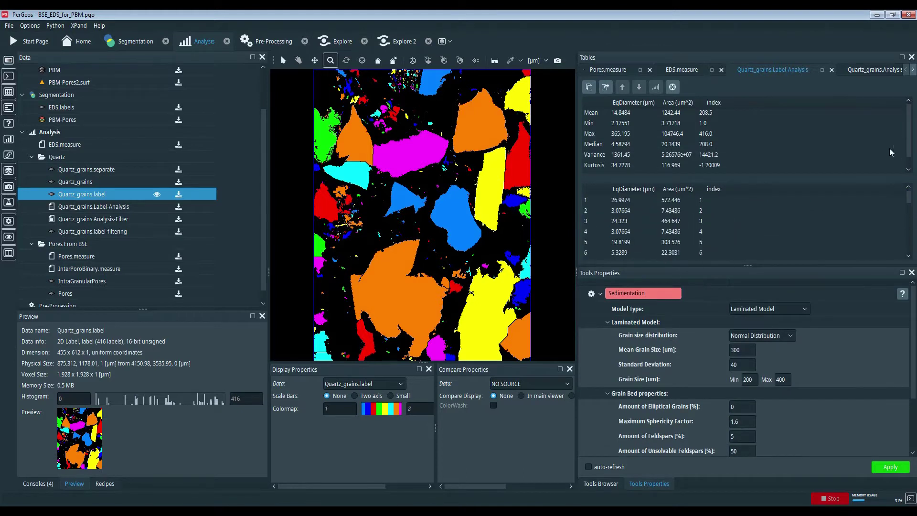
{"action": "left_click_drag", "start_coordinate": [385, 195], "coordinate": [392, 239]}
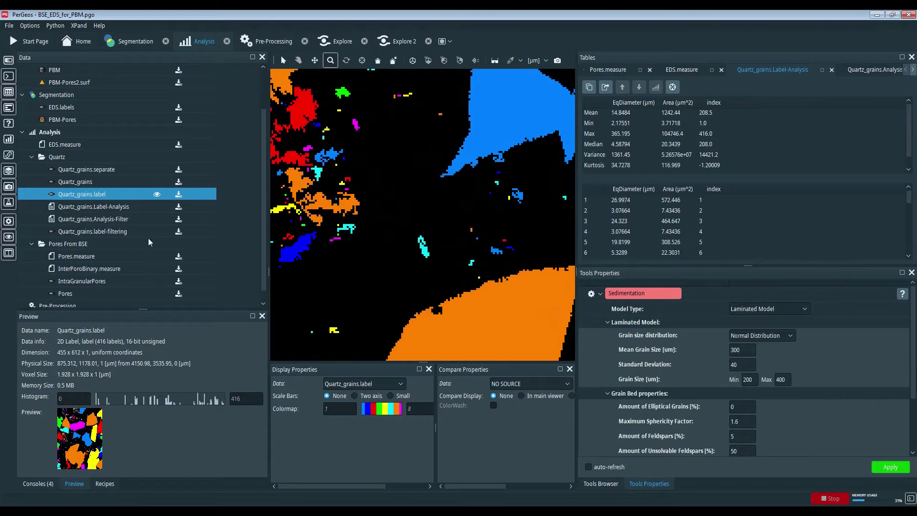
Show the filtered quartz labels and read EqDiameter mean 139.716, min 54.0386, max 365.195.
{"action": "left_click", "coordinate": [130, 231]}
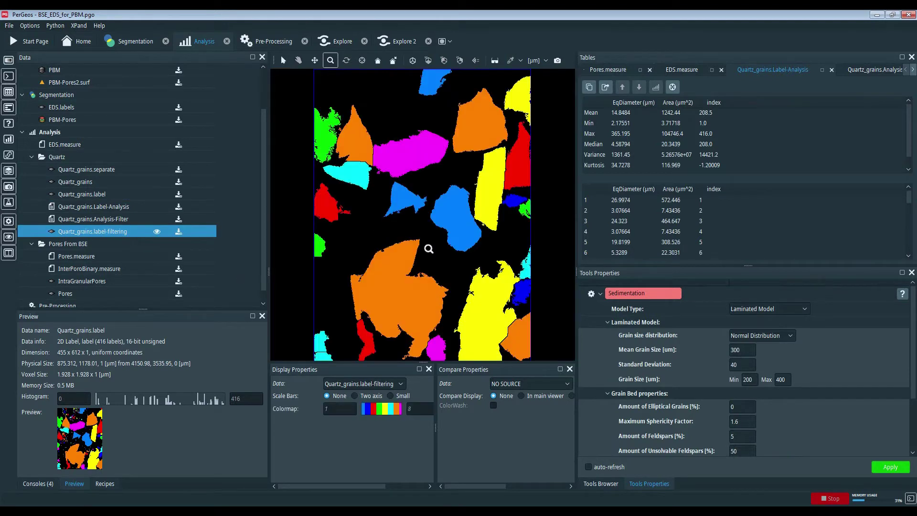
{"action": "left_click", "coordinate": [869, 72]}
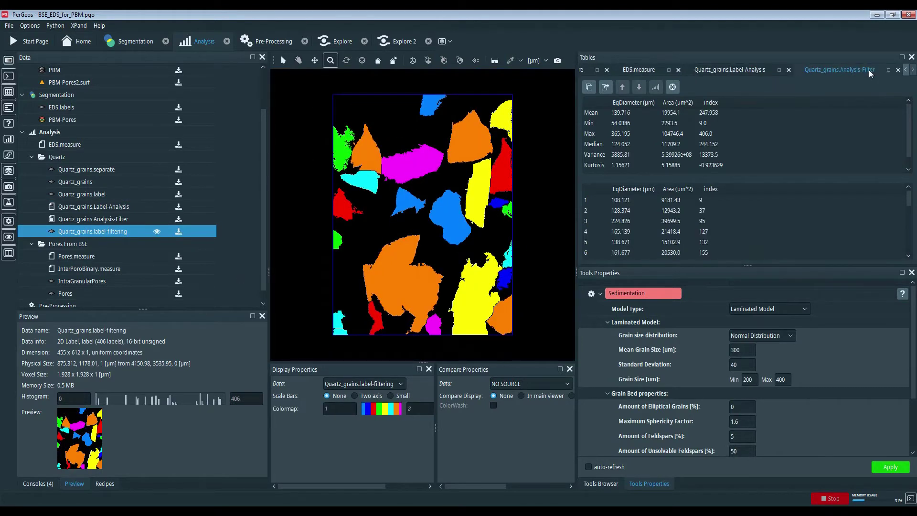
{"action": "left_click", "coordinate": [617, 116]}
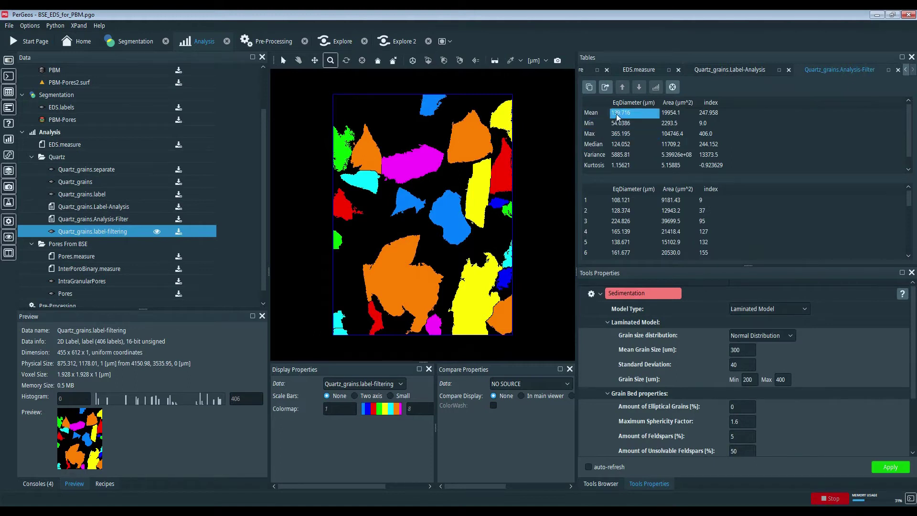
{"action": "left_click_drag", "start_coordinate": [617, 116], "coordinate": [608, 145]}
{"action": "left_click", "coordinate": [230, 230]}
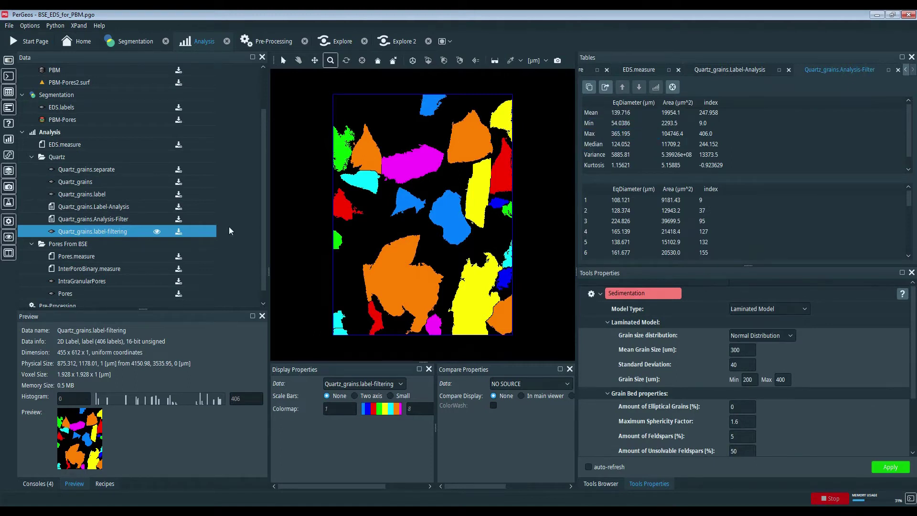
{"action": "scroll", "coordinate": [106, 146], "scroll_direction": "up", "scroll_amount": 2}
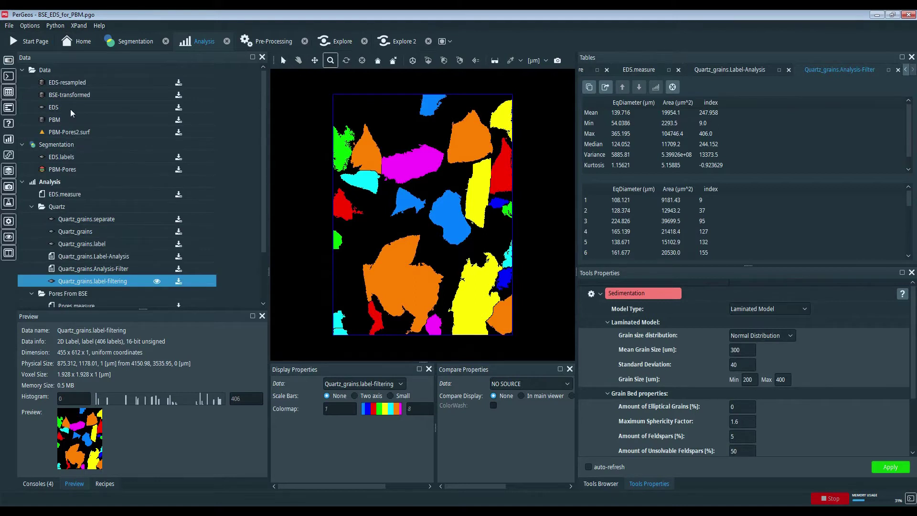
Review the EDS mineral volume fractions, including Clays, Feldspar and Cement.
{"action": "left_click", "coordinate": [71, 110]}
{"action": "left_click", "coordinate": [637, 71]}
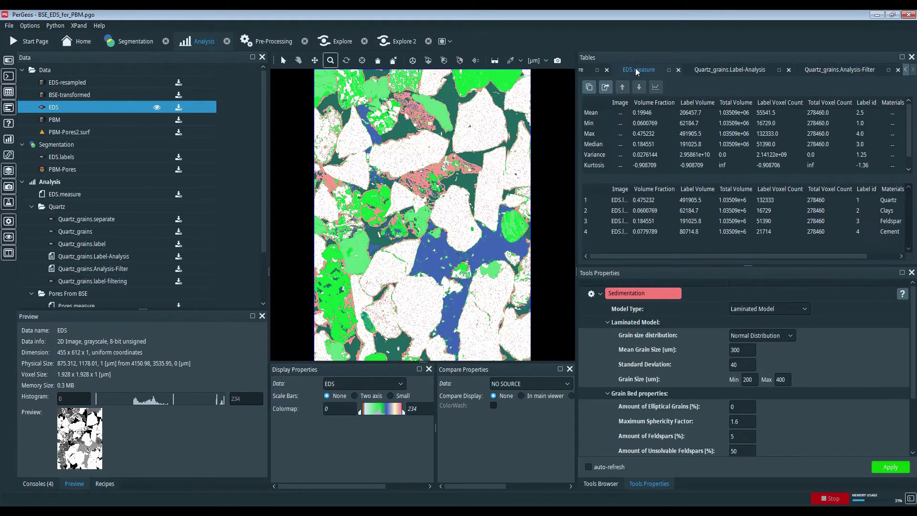
{"action": "left_click", "coordinate": [892, 214]}
{"action": "left_click", "coordinate": [893, 232]}
{"action": "left_click", "coordinate": [654, 232]}
{"action": "left_click", "coordinate": [654, 200]}
{"action": "left_click", "coordinate": [653, 231]}
Set the sedimentation model to Grain Consolidation Model with 22% target porosity.
{"action": "mouse_move", "coordinate": [729, 265]}
{"action": "left_mouse_down"}
{"action": "mouse_move", "coordinate": [729, 128]}
{"action": "mouse_move", "coordinate": [724, 146]}
{"action": "left_mouse_up"}
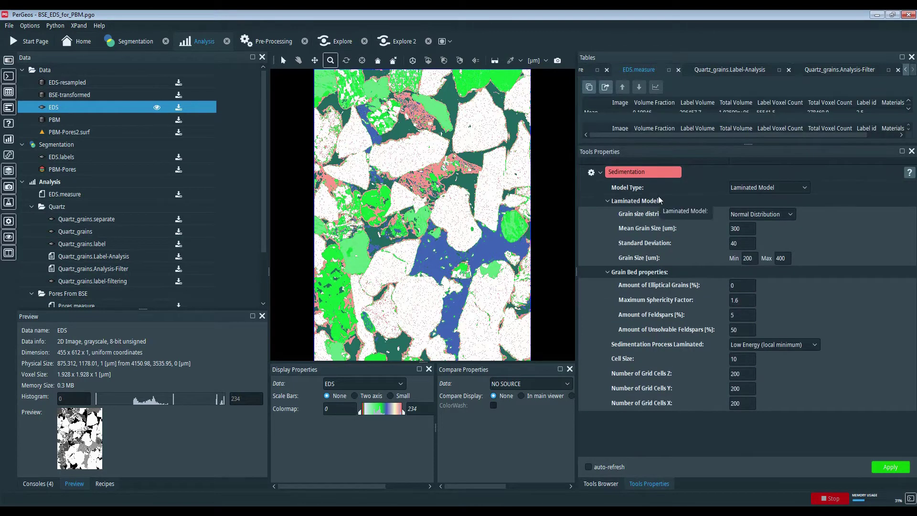
{"action": "left_click", "coordinate": [766, 187]}
{"action": "left_click", "coordinate": [764, 227]}
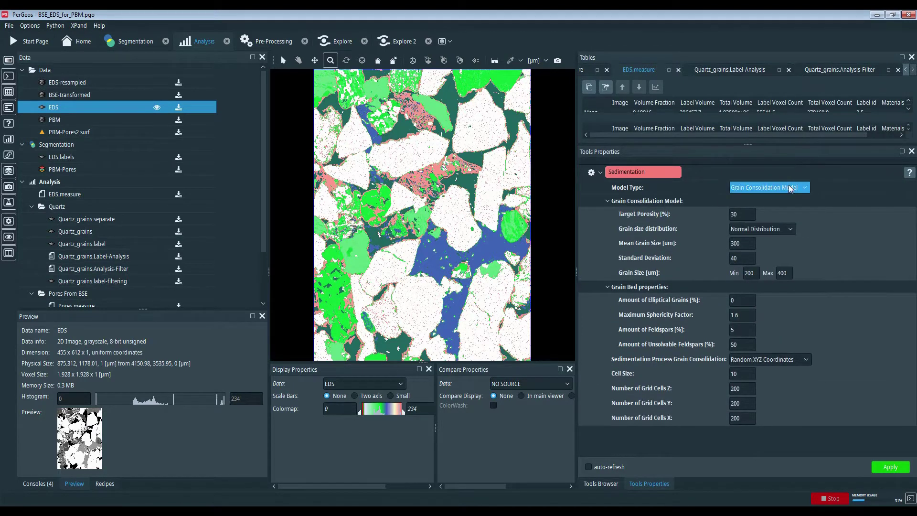
{"action": "left_click_drag", "start_coordinate": [748, 214], "coordinate": [724, 214]}
{"action": "type", "text": "22"}
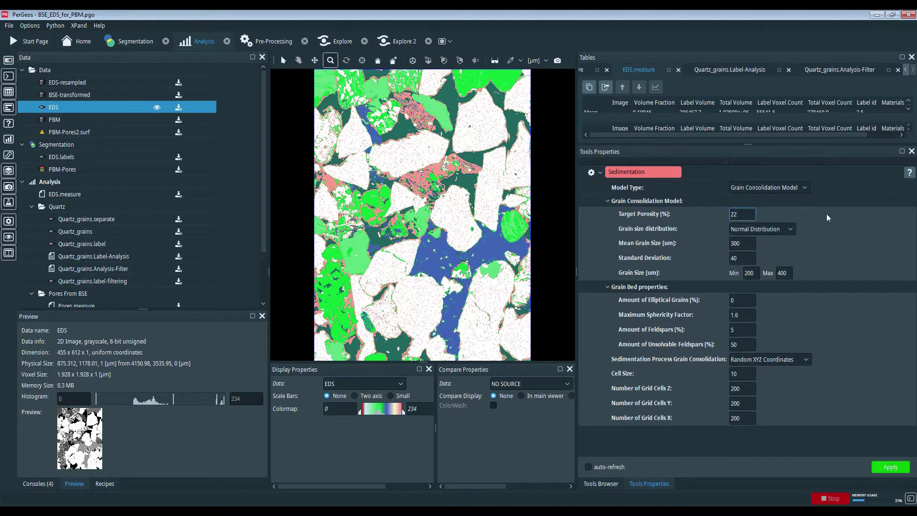
Set grain sizes to 140 mean, 54 minimum and 365 maximum from quartz statistics.
{"action": "left_click_drag", "start_coordinate": [760, 149], "coordinate": [754, 229]}
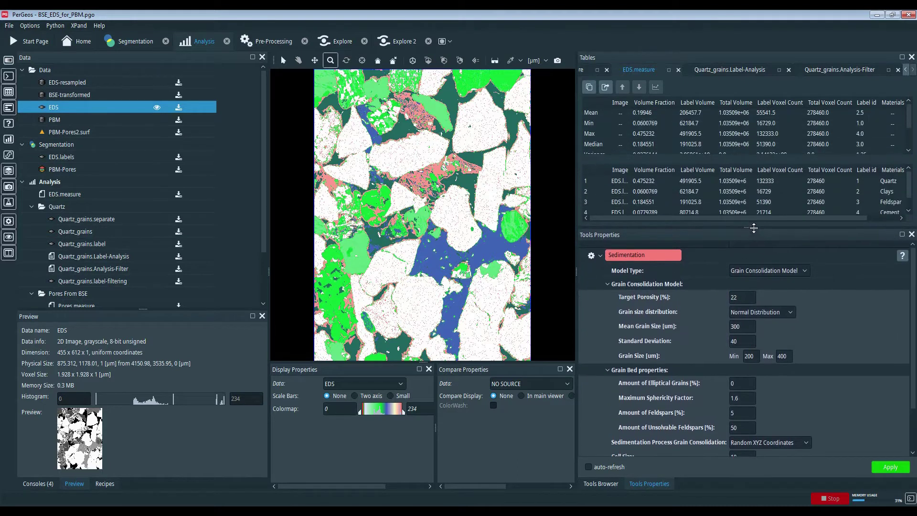
{"action": "left_click", "coordinate": [839, 69]}
{"action": "type", "text": "140"}
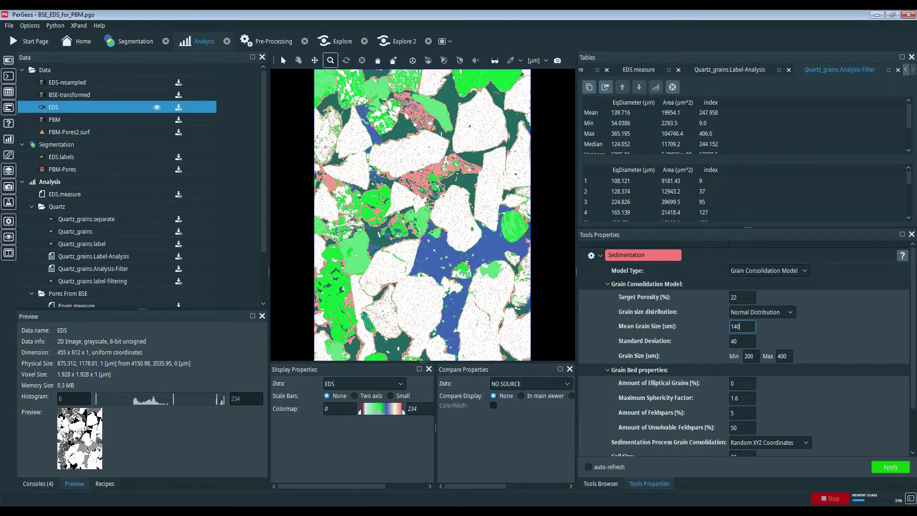
{"action": "double_click", "coordinate": [749, 356]}
{"action": "type", "text": "54"}
{"action": "double_click", "coordinate": [782, 357]}
{"action": "type", "text": "365"}
{"action": "mouse_move", "coordinate": [915, 380]}
{"action": "left_mouse_down"}
{"action": "mouse_move", "coordinate": [914, 430]}
{"action": "mouse_move", "coordinate": [761, 353]}
{"action": "left_mouse_up"}
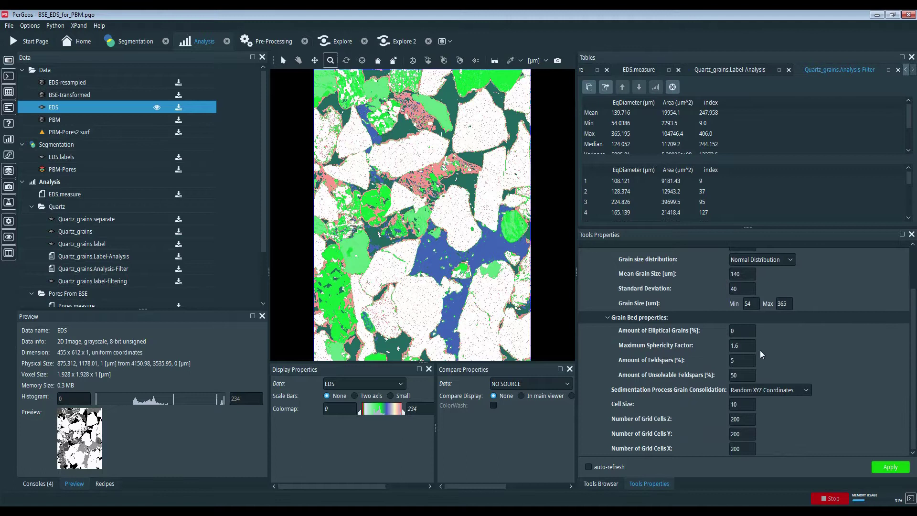
Set feldspars to 18% based on the EDS Feldspar volume fraction.
{"action": "left_click", "coordinate": [638, 70]}
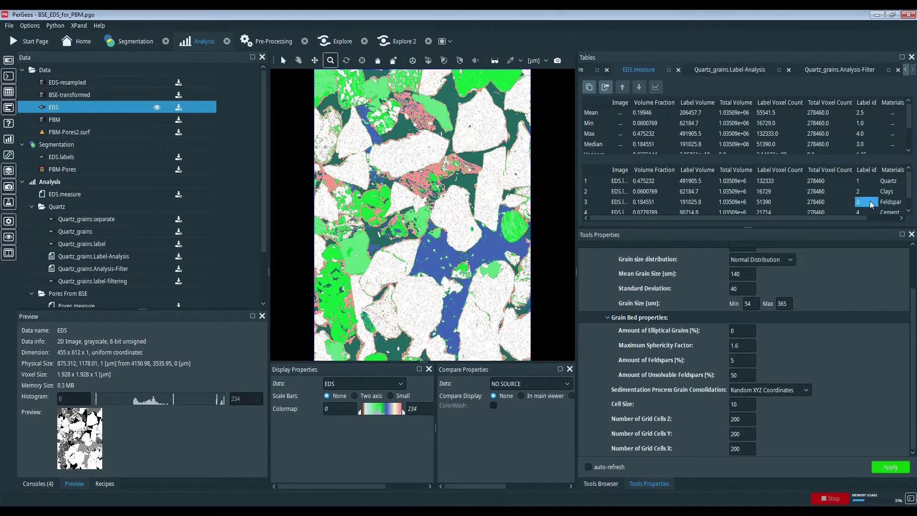
{"action": "left_click", "coordinate": [651, 202]}
{"action": "left_click", "coordinate": [769, 320]}
{"action": "double_click", "coordinate": [744, 360]}
Set 500 grid cells per axis and run the sedimentation, producing 133300 grains.
{"action": "double_click", "coordinate": [748, 422]}
{"action": "type", "text": "500"}
{"action": "key", "text": "Tab"}
{"action": "type", "text": "500"}
{"action": "key", "text": "Tab"}
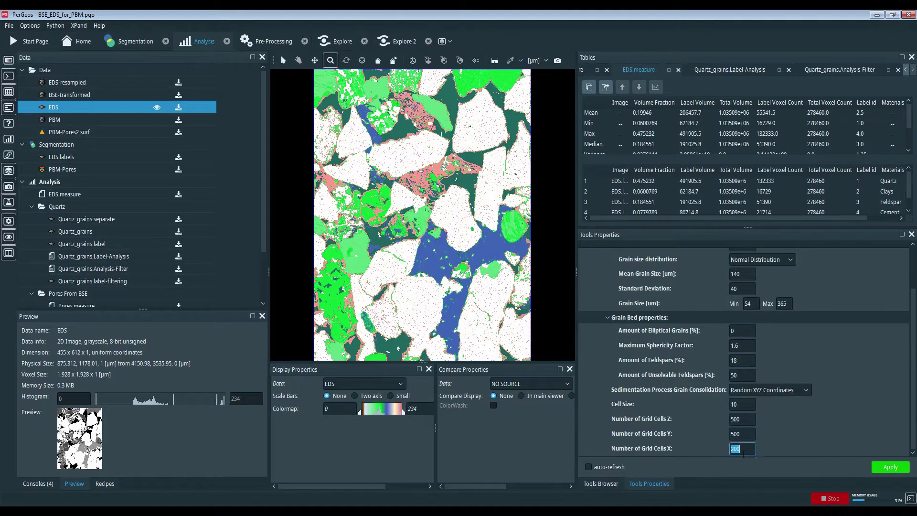
{"action": "left_click", "coordinate": [889, 470]}
Create a grain bed gridding step producing the 500×500×500 Gridded-GrainBed label volume.
{"action": "left_click", "coordinate": [600, 484]}
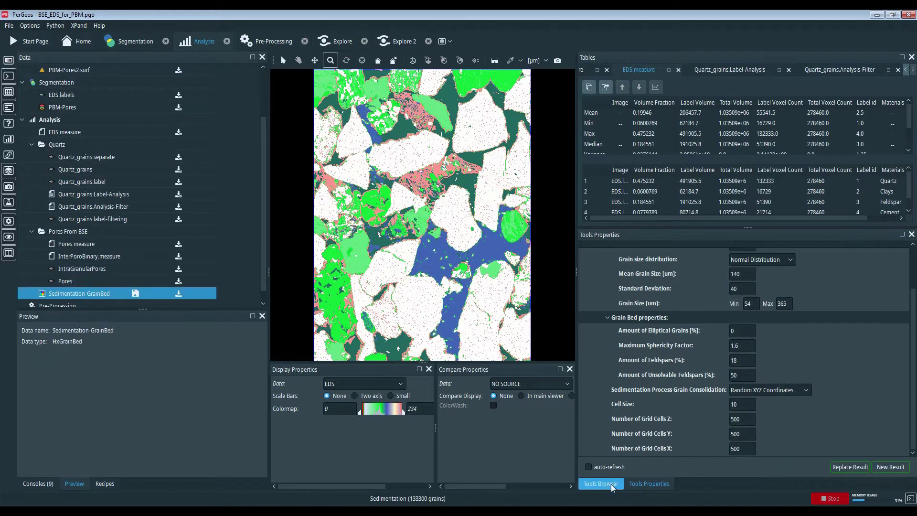
{"action": "left_click", "coordinate": [707, 288]}
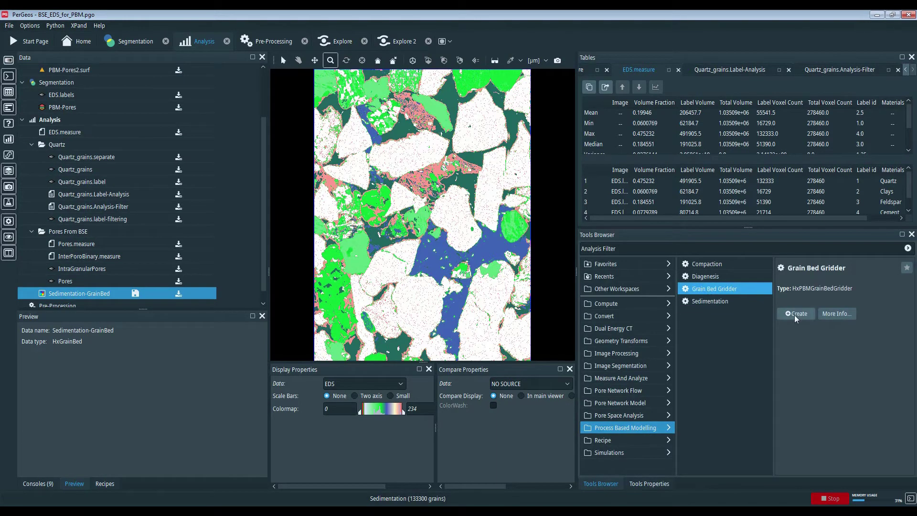
{"action": "left_click", "coordinate": [911, 57]}
{"action": "left_click", "coordinate": [650, 483]}
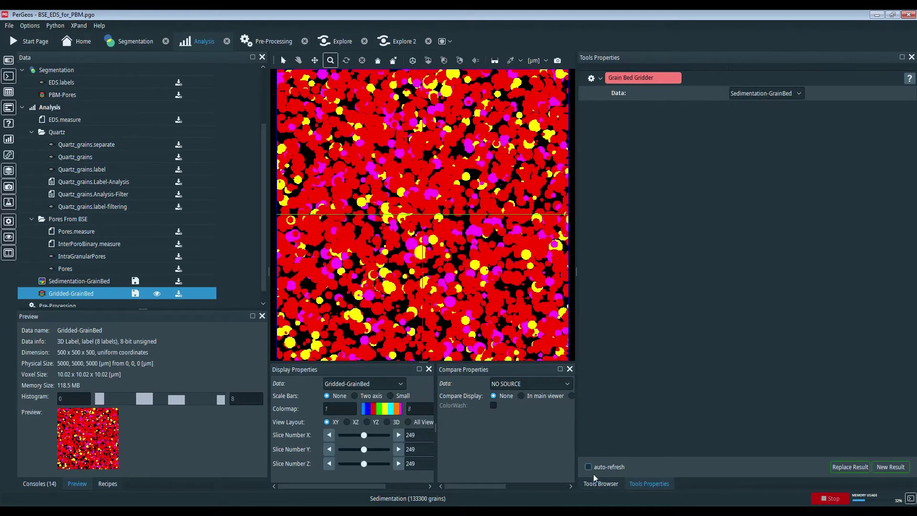
{"action": "left_click", "coordinate": [600, 483]}
Add a Compaction step, check its help, and apply 2% vertical compaction.
{"action": "left_click", "coordinate": [708, 88]}
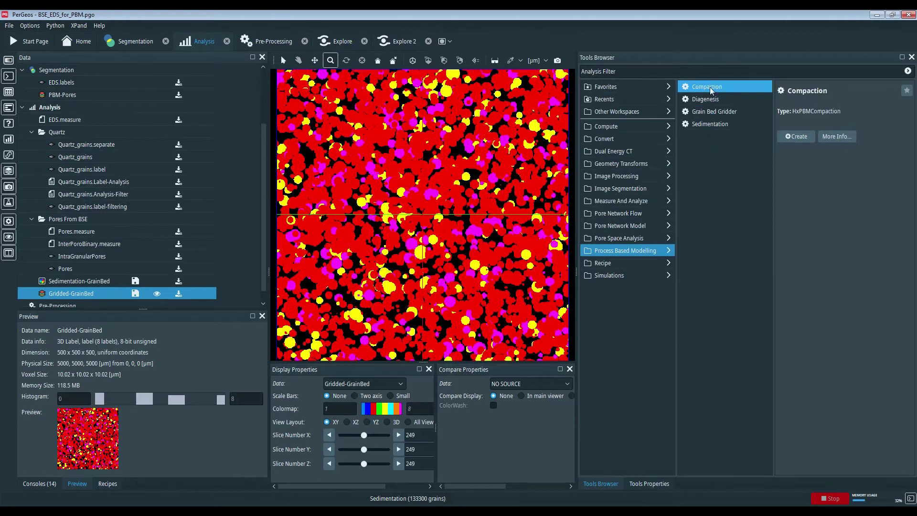
{"action": "left_click", "coordinate": [650, 484]}
{"action": "left_click", "coordinate": [909, 77]}
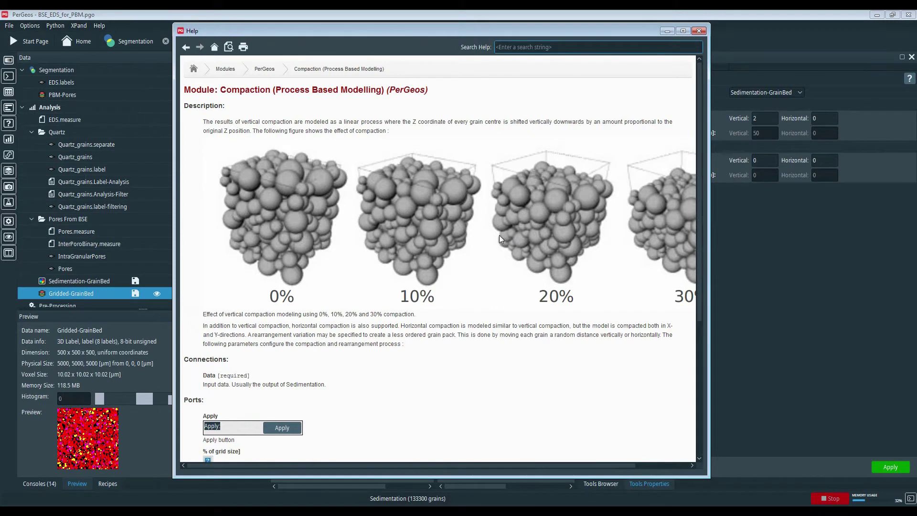
{"action": "left_click", "coordinate": [699, 31]}
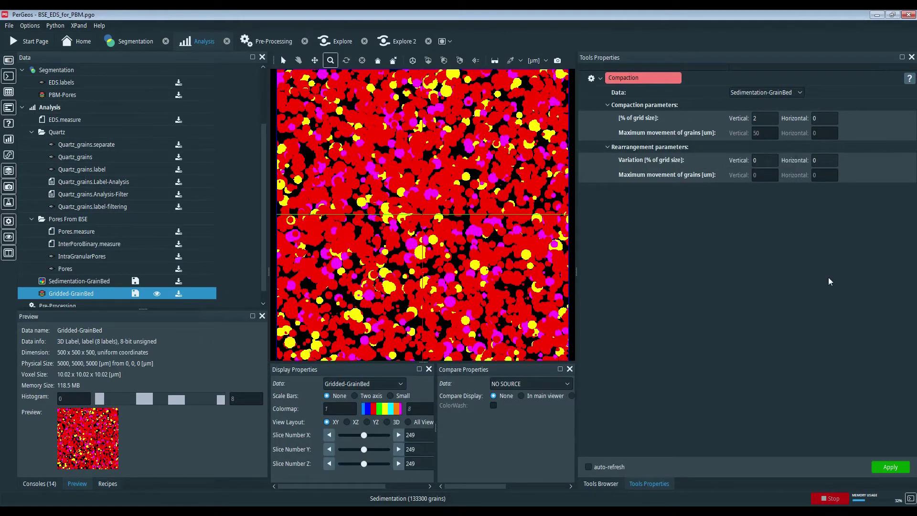
{"action": "left_click", "coordinate": [891, 466]}
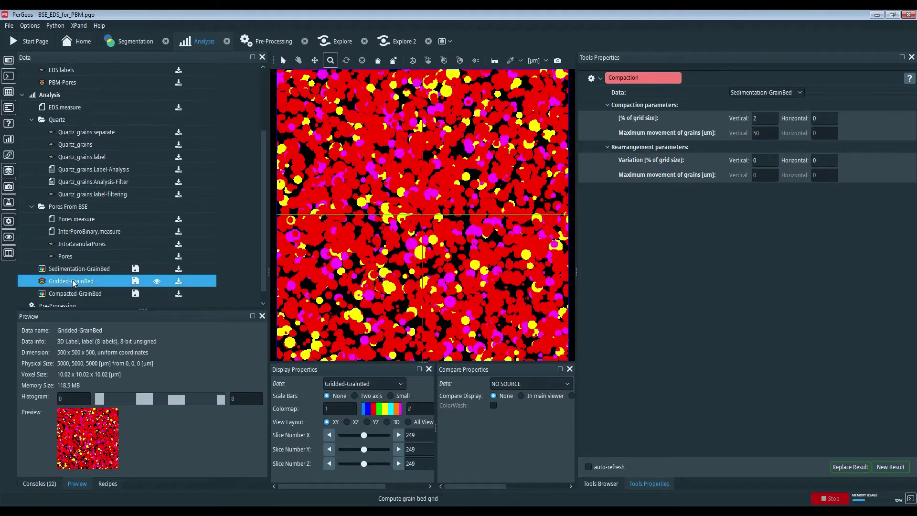
Select Diagenesis, read its help, and create it on Compacted-GrainBed.
{"action": "left_click", "coordinate": [600, 483]}
{"action": "left_click", "coordinate": [711, 98]}
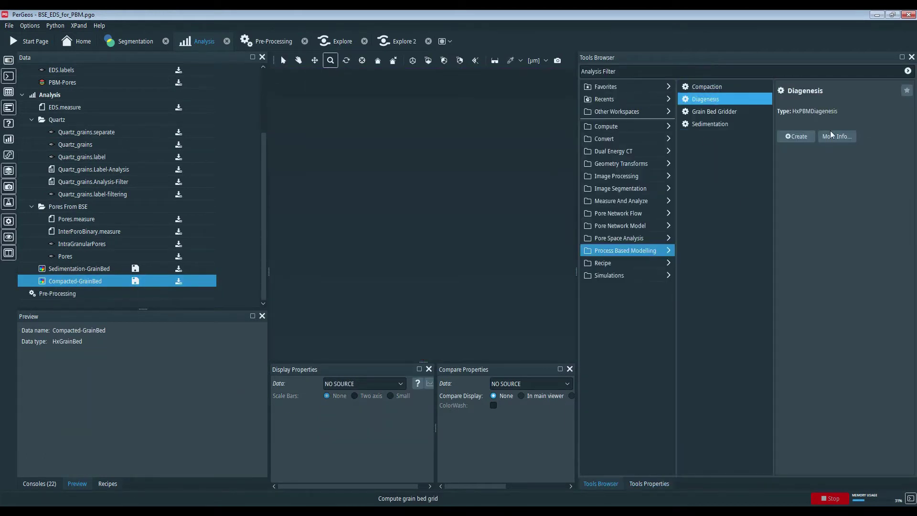
{"action": "left_click", "coordinate": [836, 137]}
{"action": "scroll", "coordinate": [404, 200], "scroll_direction": "down", "scroll_amount": 10}
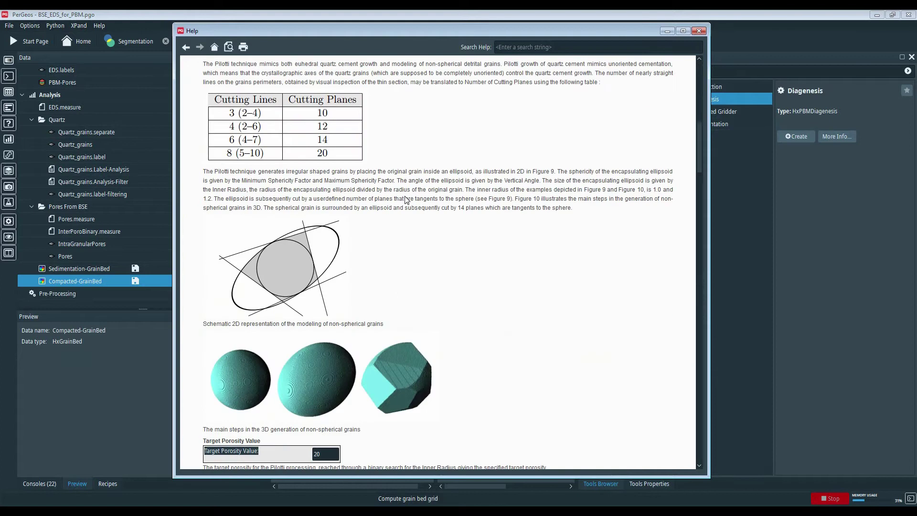
{"action": "scroll", "coordinate": [318, 286], "scroll_direction": "down", "scroll_amount": 5}
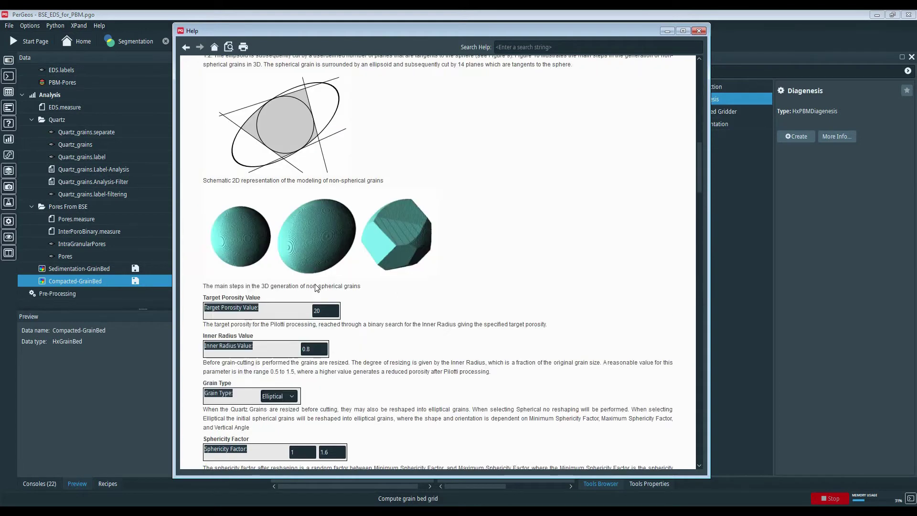
{"action": "scroll", "coordinate": [372, 249], "scroll_direction": "down", "scroll_amount": 10}
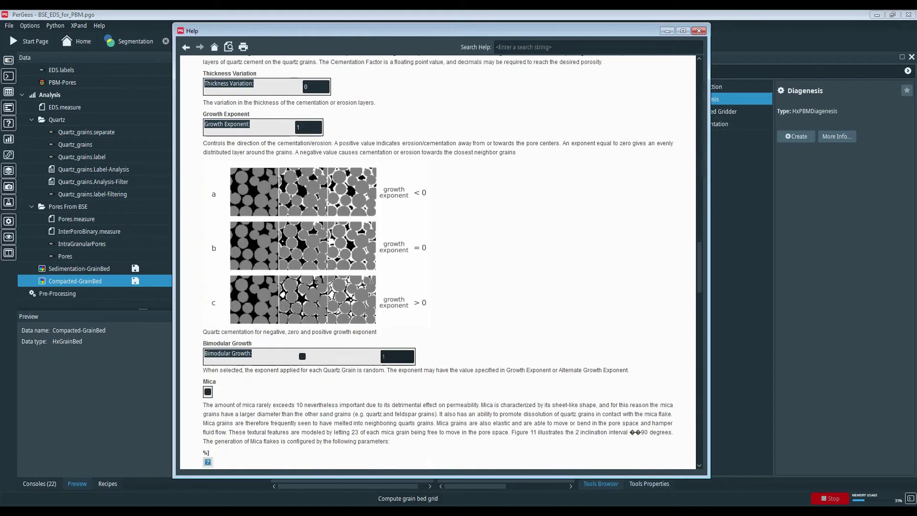
{"action": "left_click", "coordinate": [700, 30]}
{"action": "left_click", "coordinate": [649, 483]}
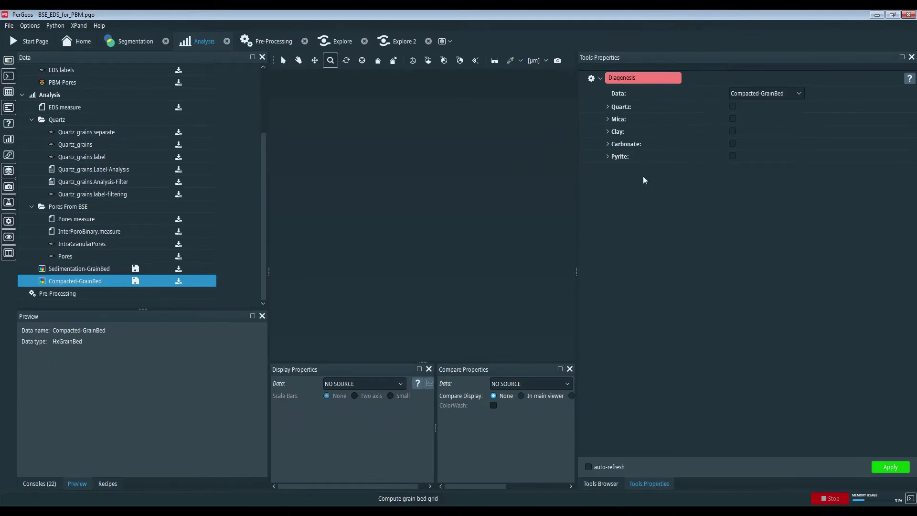
Set quartz target porosity to 22 and expand the mica, clay and carbonate settings.
{"action": "left_click", "coordinate": [608, 107]}
{"action": "left_click", "coordinate": [746, 146]}
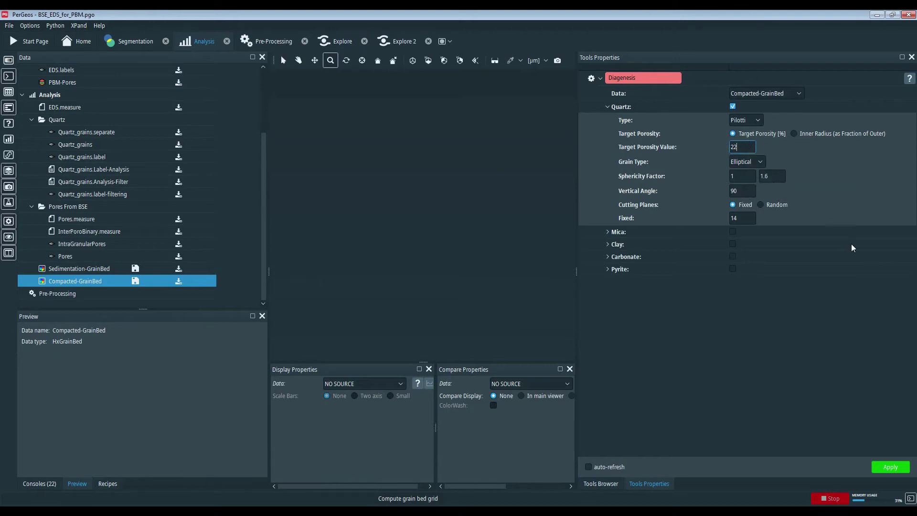
{"action": "left_click", "coordinate": [608, 233]}
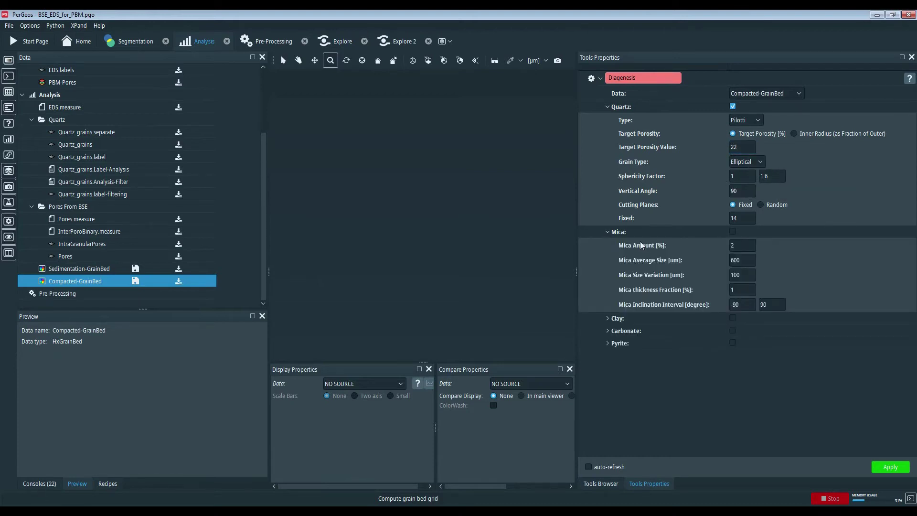
{"action": "left_click", "coordinate": [608, 317]}
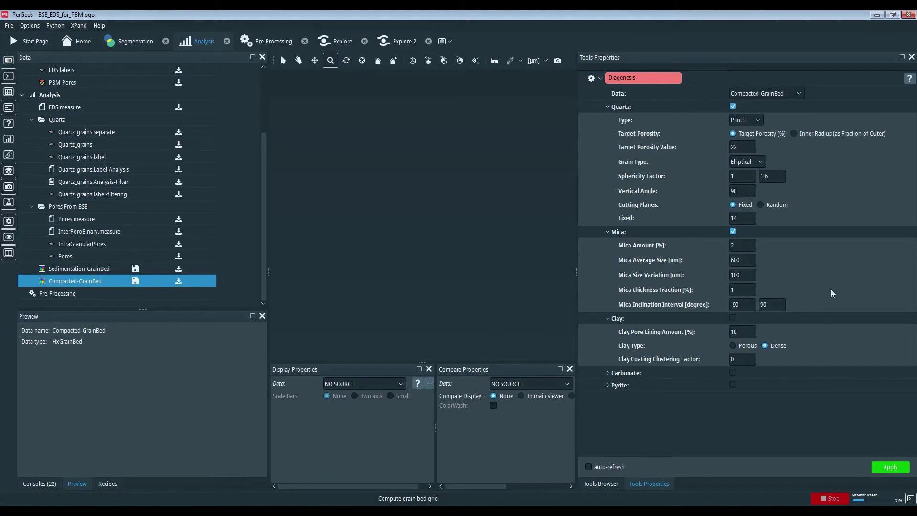
{"action": "left_click", "coordinate": [607, 373]}
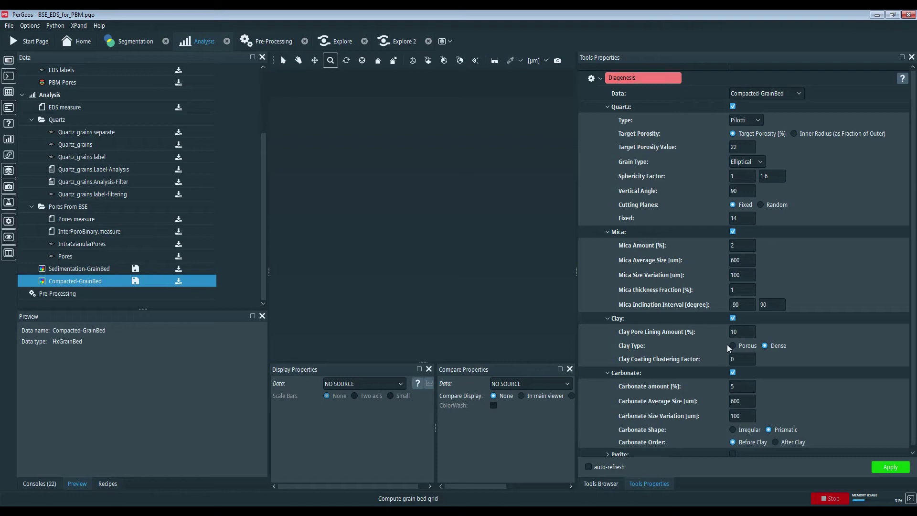
{"action": "scroll", "coordinate": [615, 451], "scroll_direction": "down", "scroll_amount": 1}
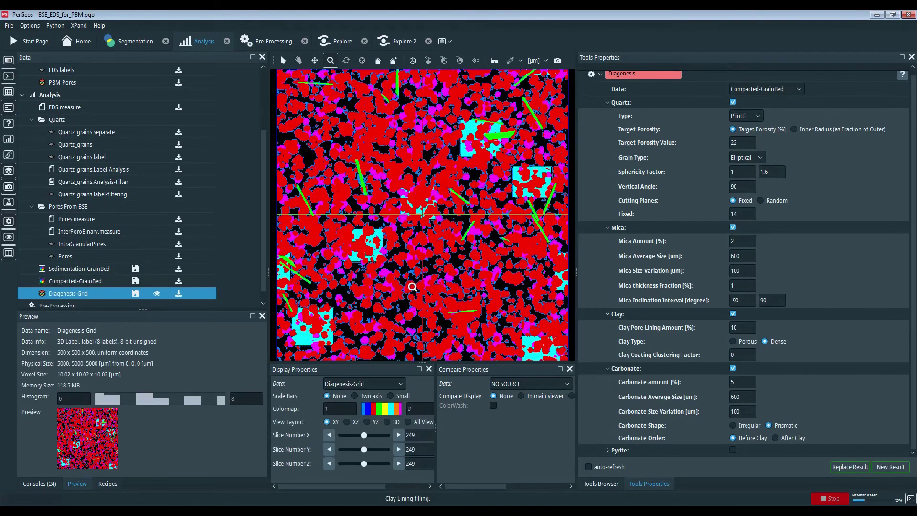
{"action": "scroll", "coordinate": [415, 291], "scroll_direction": "down", "scroll_amount": 1}
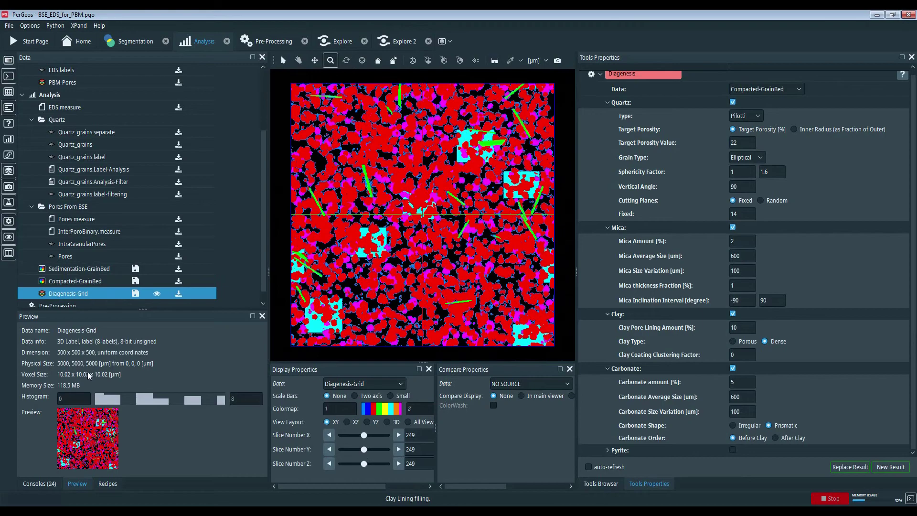
Show Diagenesis-Grid in all four views and rotate its 3D volume rendering.
{"action": "left_click_drag", "start_coordinate": [364, 464], "coordinate": [353, 448]}
{"action": "left_click", "coordinate": [420, 422]}
{"action": "left_click", "coordinate": [569, 369]}
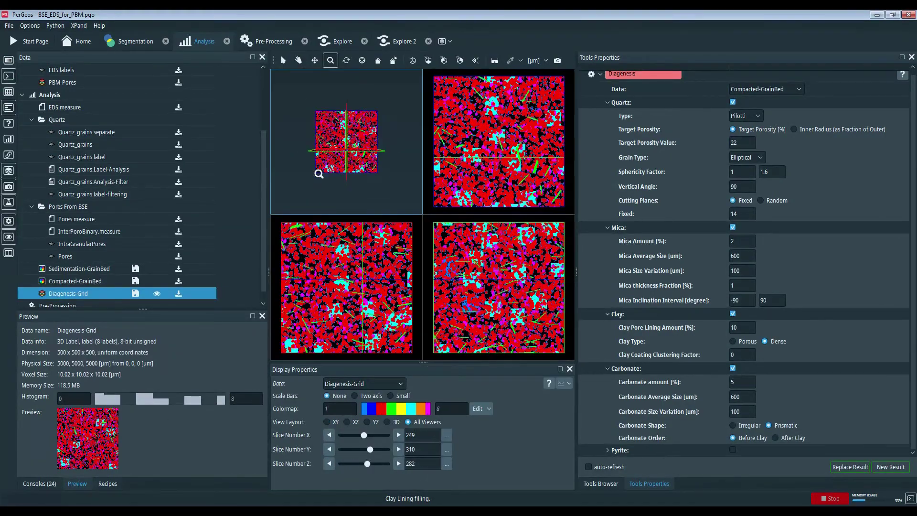
{"action": "left_click", "coordinate": [403, 41]}
{"action": "left_click_drag", "start_coordinate": [425, 224], "coordinate": [435, 323]}
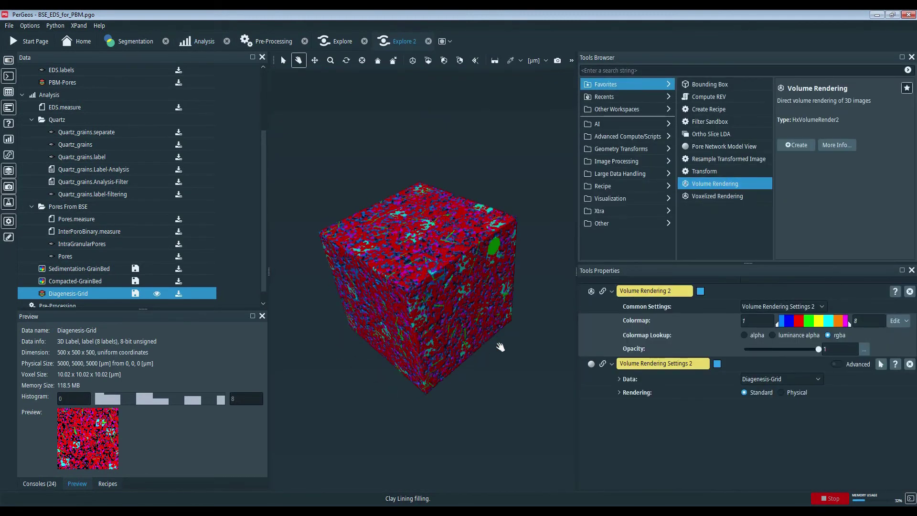
{"action": "scroll", "coordinate": [453, 300], "scroll_direction": "up", "scroll_amount": 5}
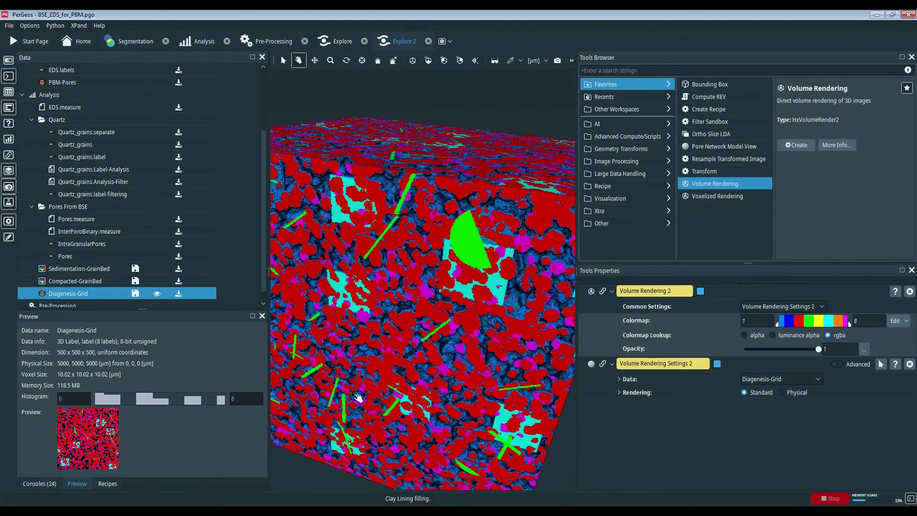
{"action": "scroll", "coordinate": [454, 280], "scroll_direction": "up", "scroll_amount": 3}
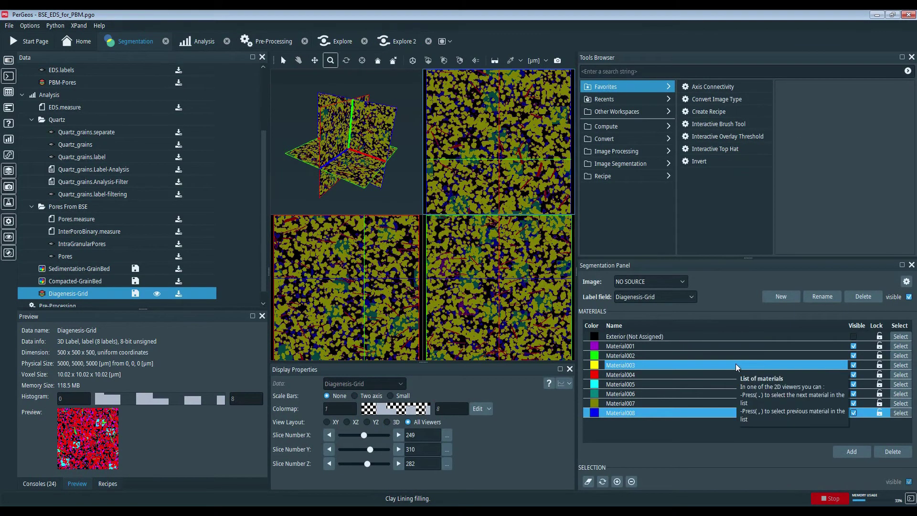
Select the Exterior material and start adding a new material to the labels.
{"action": "left_click", "coordinate": [901, 337]}
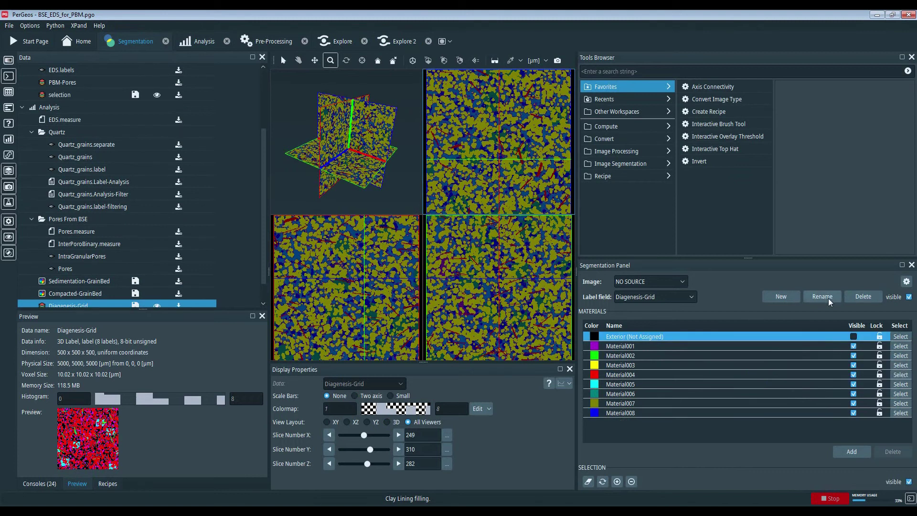
{"action": "left_click", "coordinate": [779, 298]}
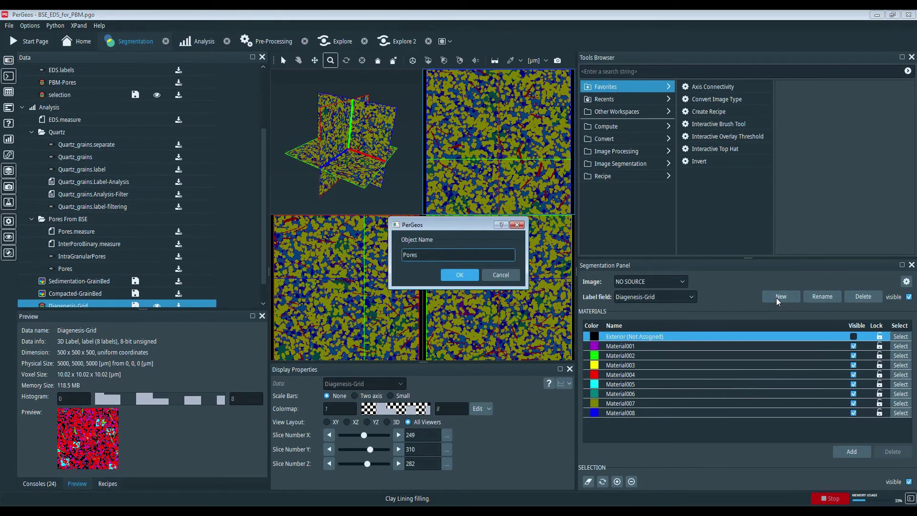